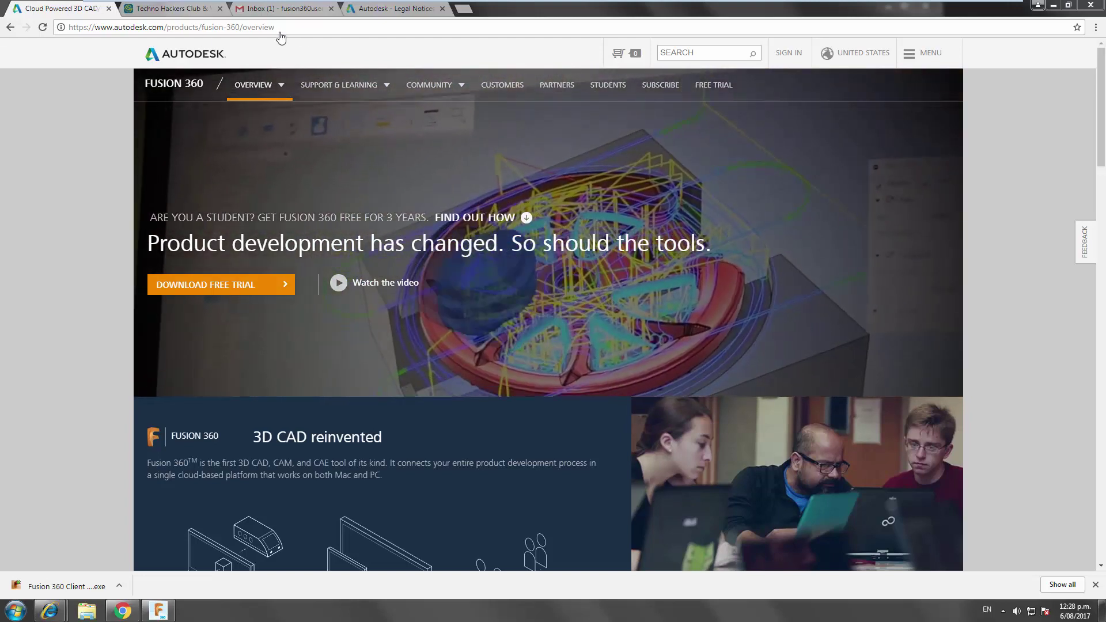
pyautogui.click(386, 10)
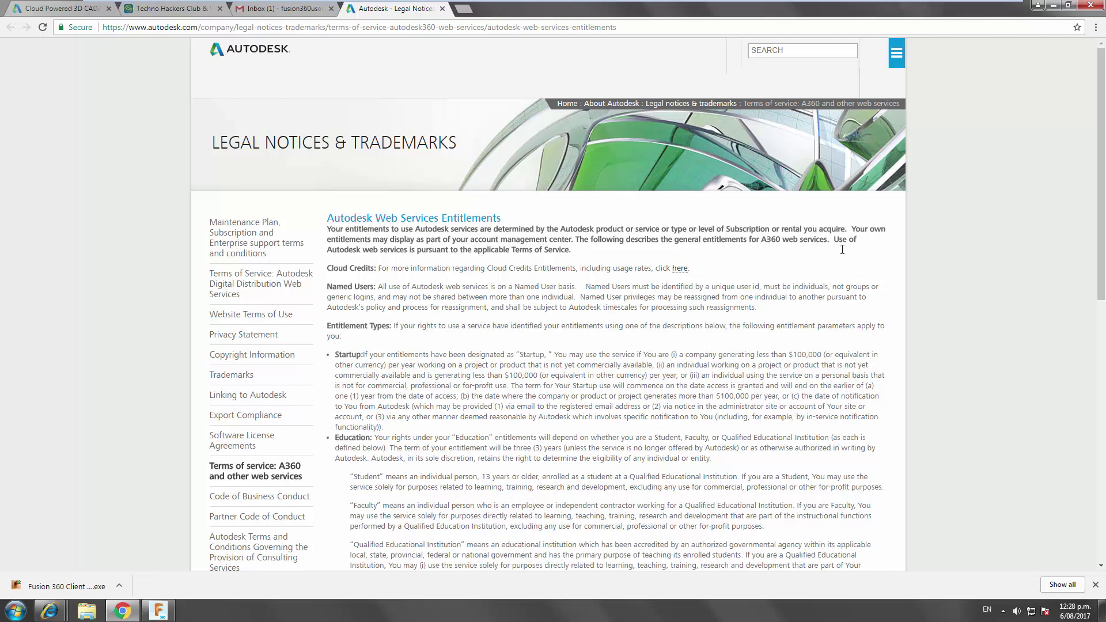
pyautogui.moveTo(686, 355); pyautogui.dragTo(656, 364)
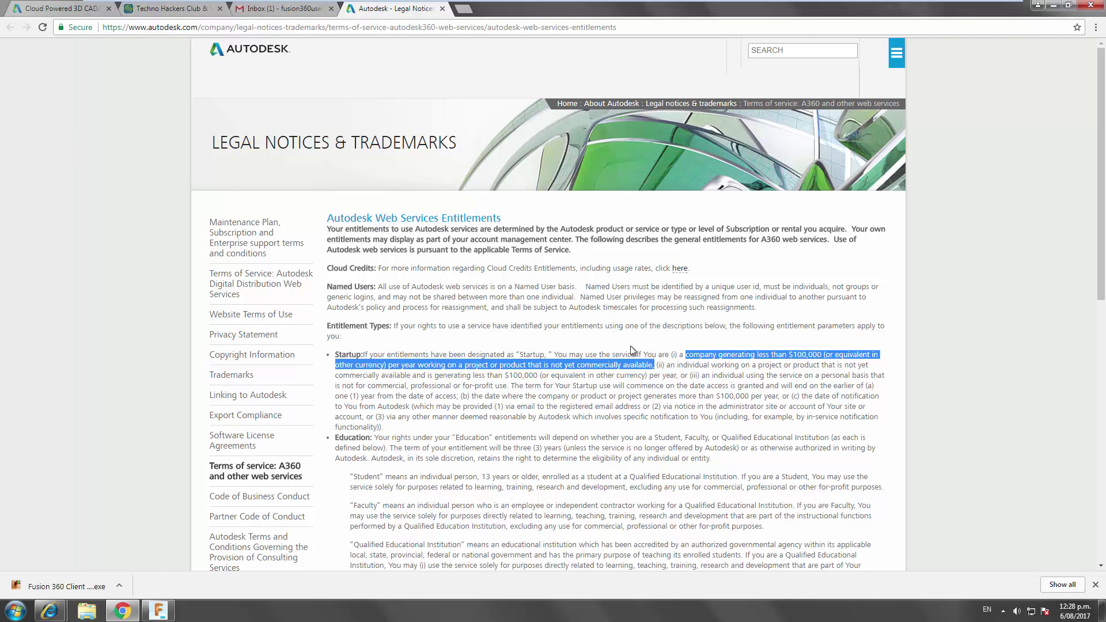
pyautogui.moveTo(668, 367); pyautogui.dragTo(743, 367)
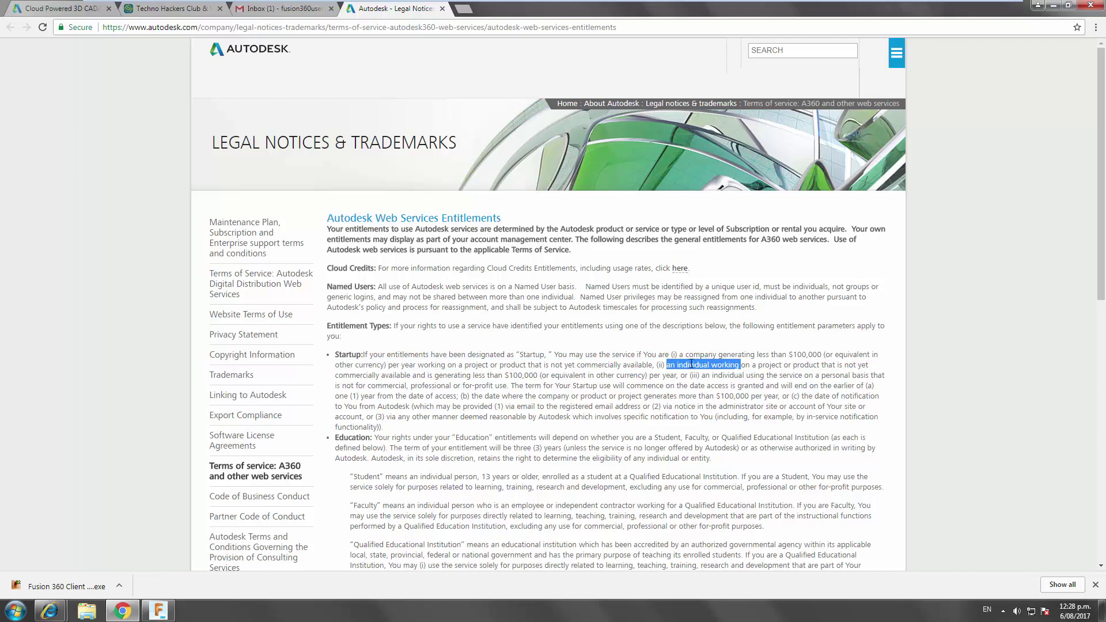
pyautogui.moveTo(702, 375); pyautogui.dragTo(510, 386)
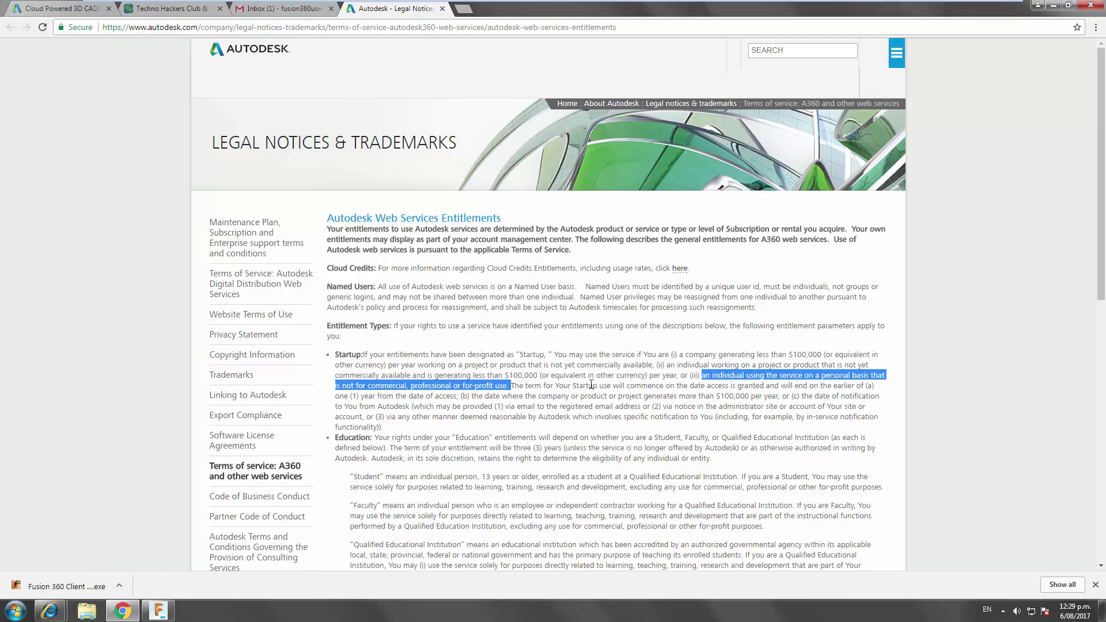
pyautogui.moveTo(458, 402); pyautogui.dragTo(384, 396)
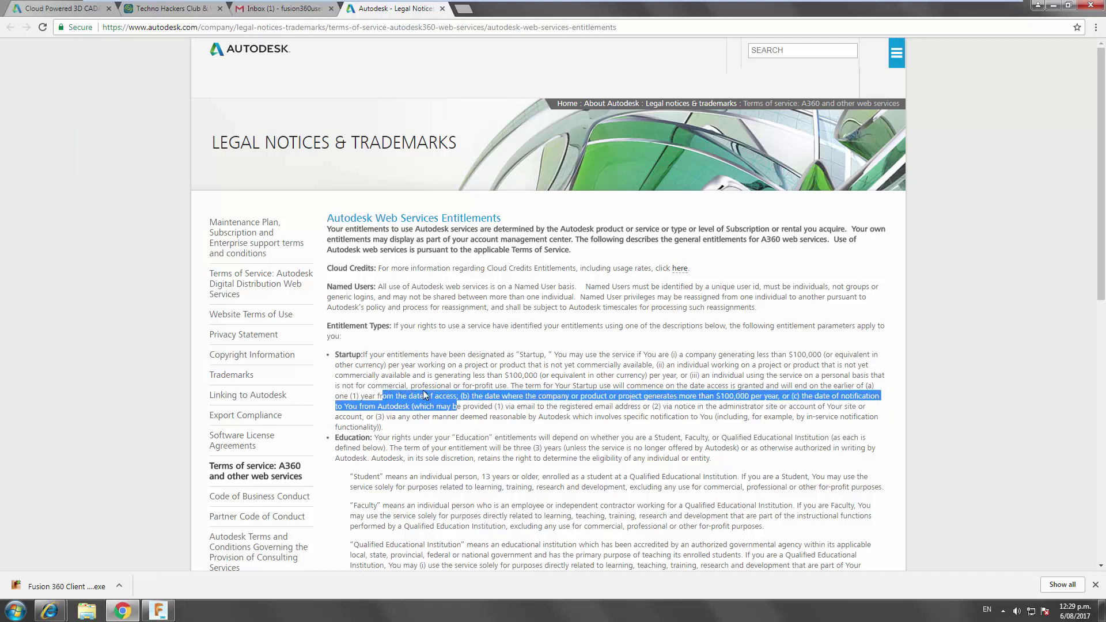
pyautogui.click(427, 396)
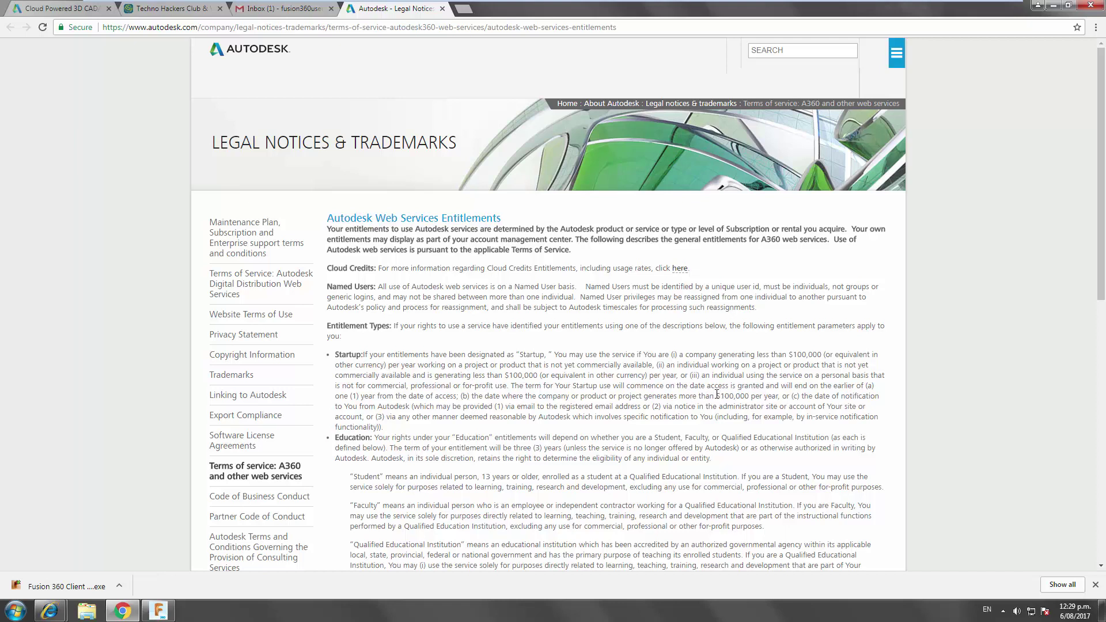
pyautogui.moveTo(717, 395); pyautogui.dragTo(780, 396)
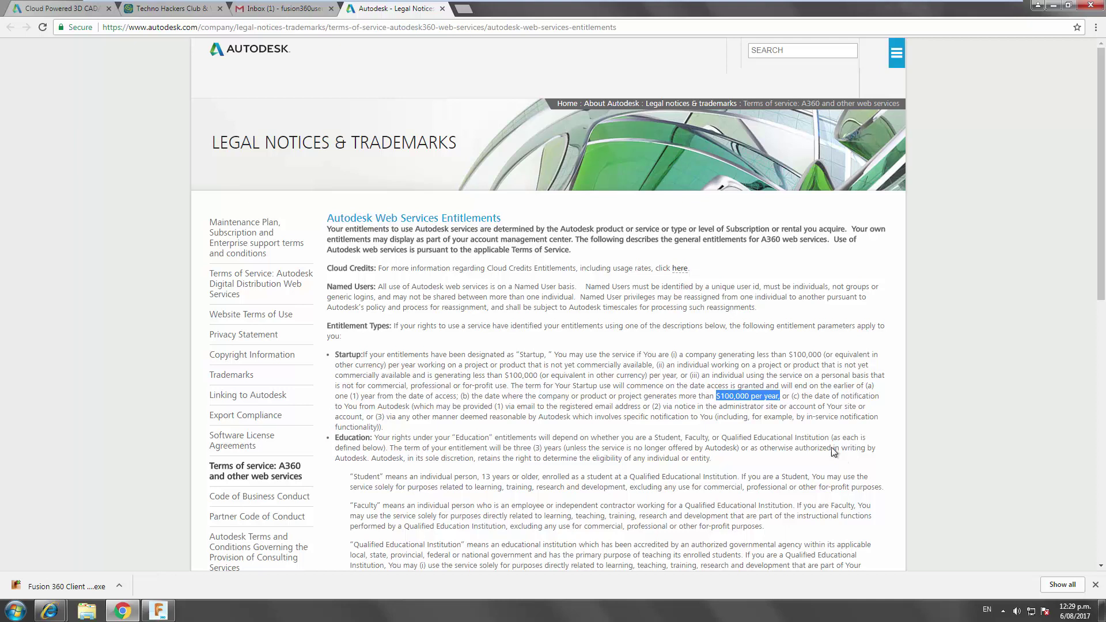
# - From the Fusion 360 overview page, start the free trial download and enter the new account's e-mail
pyautogui.click(58, 12)
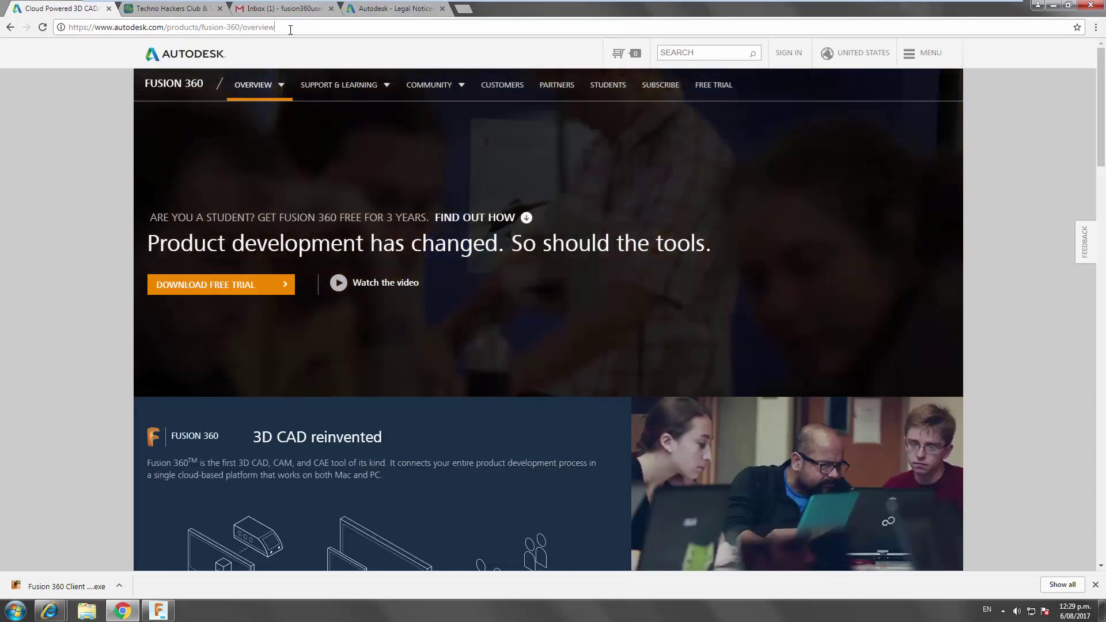
pyautogui.click(283, 28)
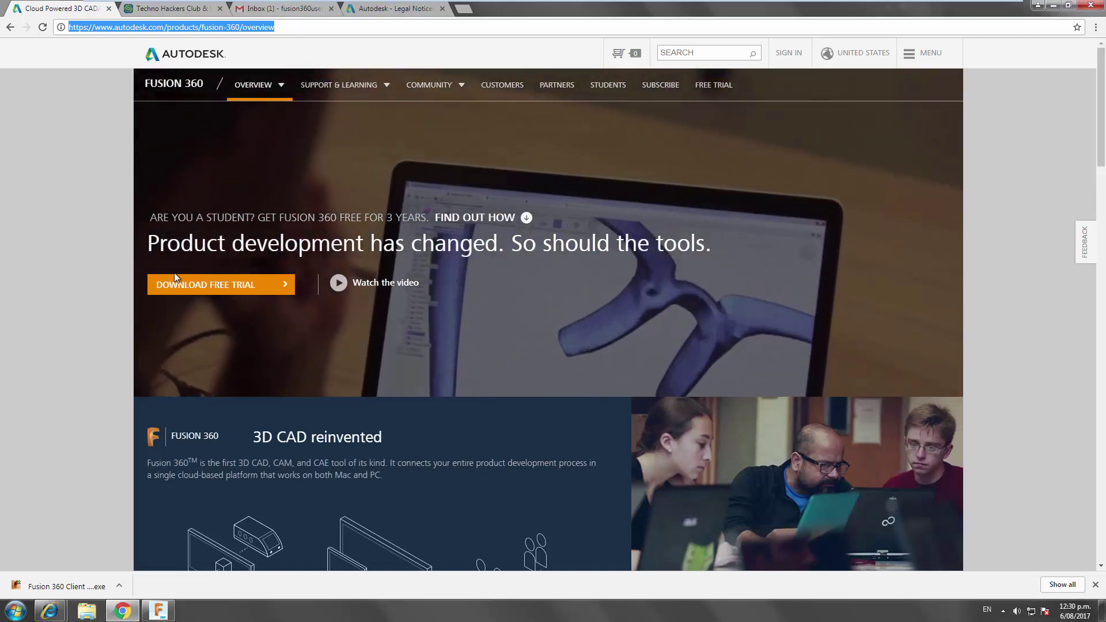
pyautogui.click(195, 285)
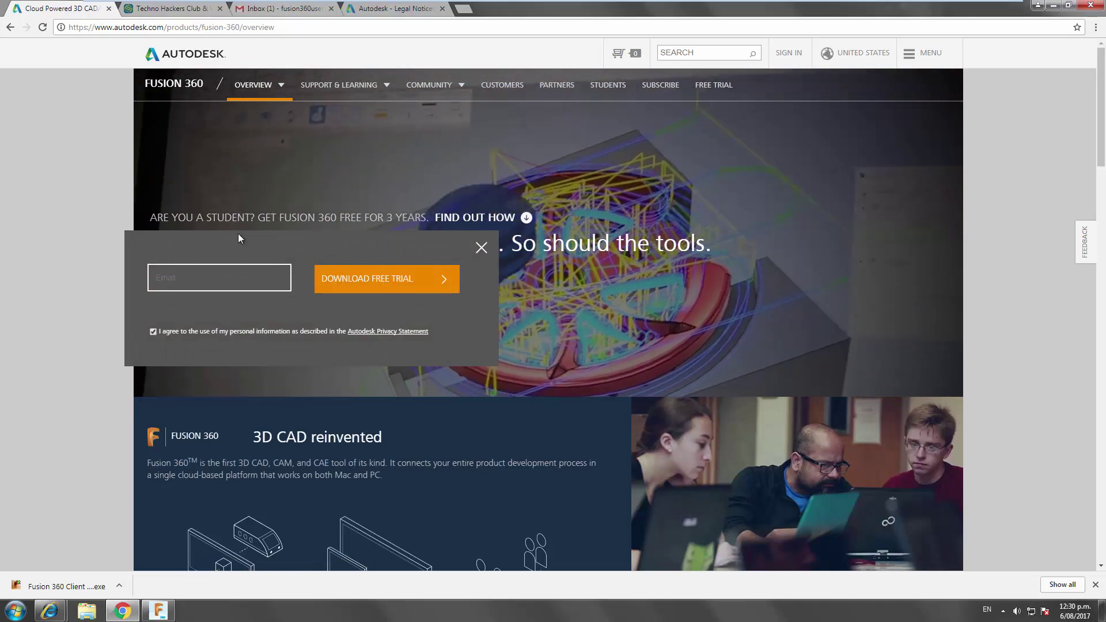
pyautogui.click(181, 277)
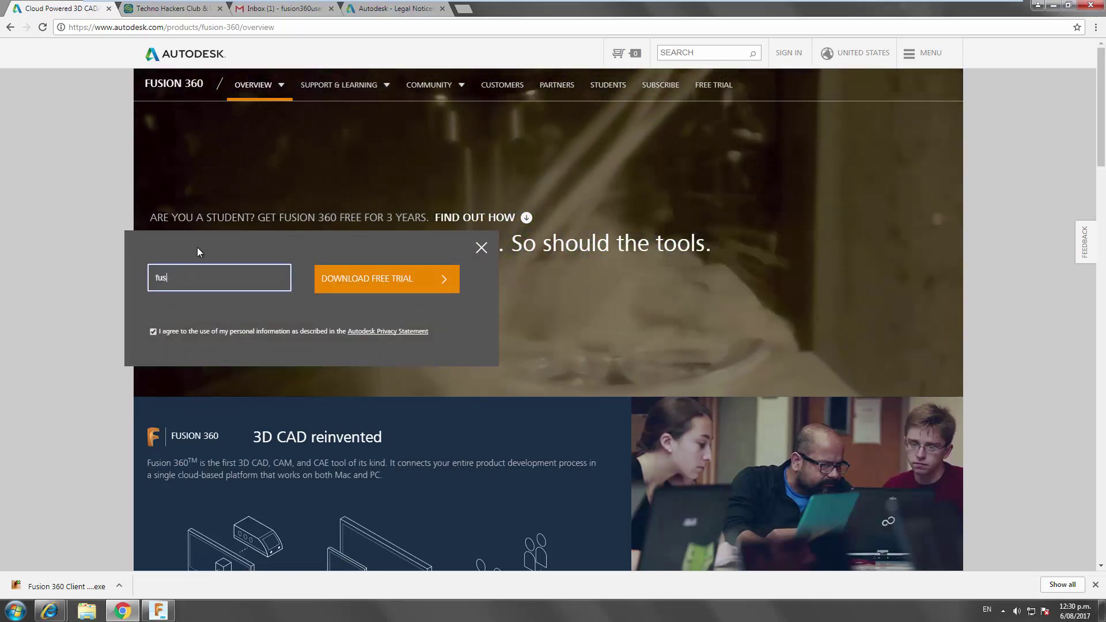
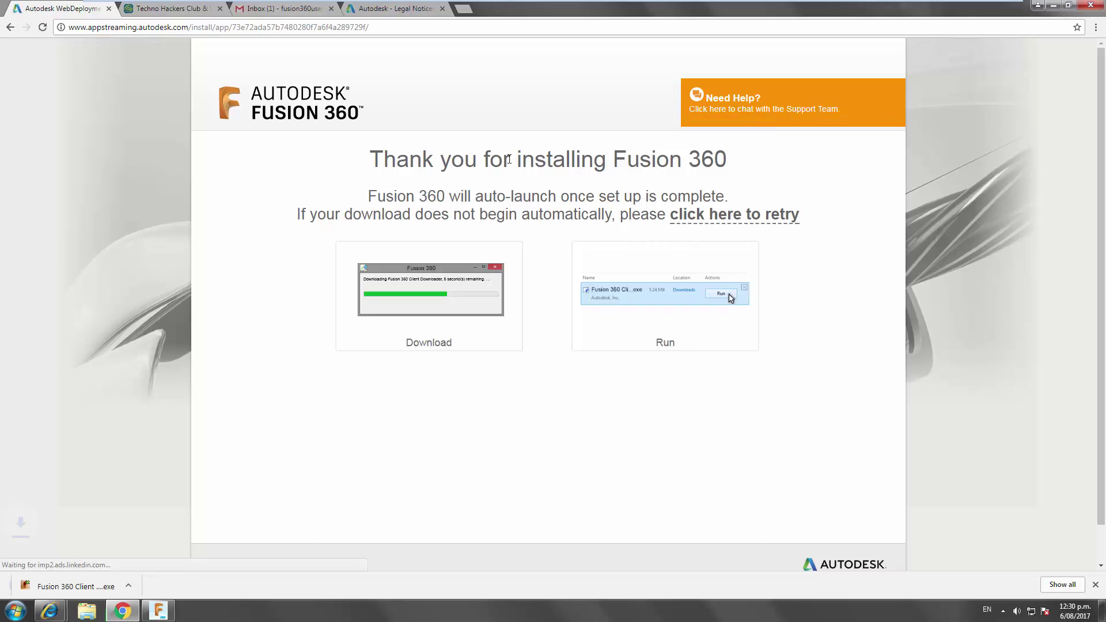
# - Cancel the duplicate client download, then run the Fusion 360 installer past the security warning
pyautogui.click(115, 585)
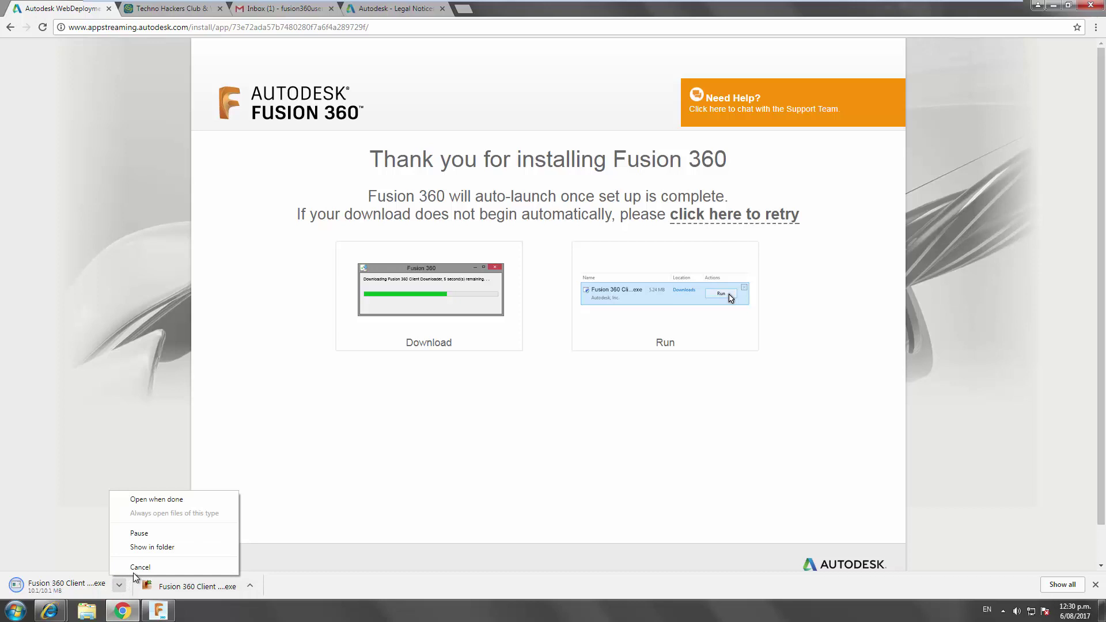
pyautogui.click(124, 569)
pyautogui.click(178, 583)
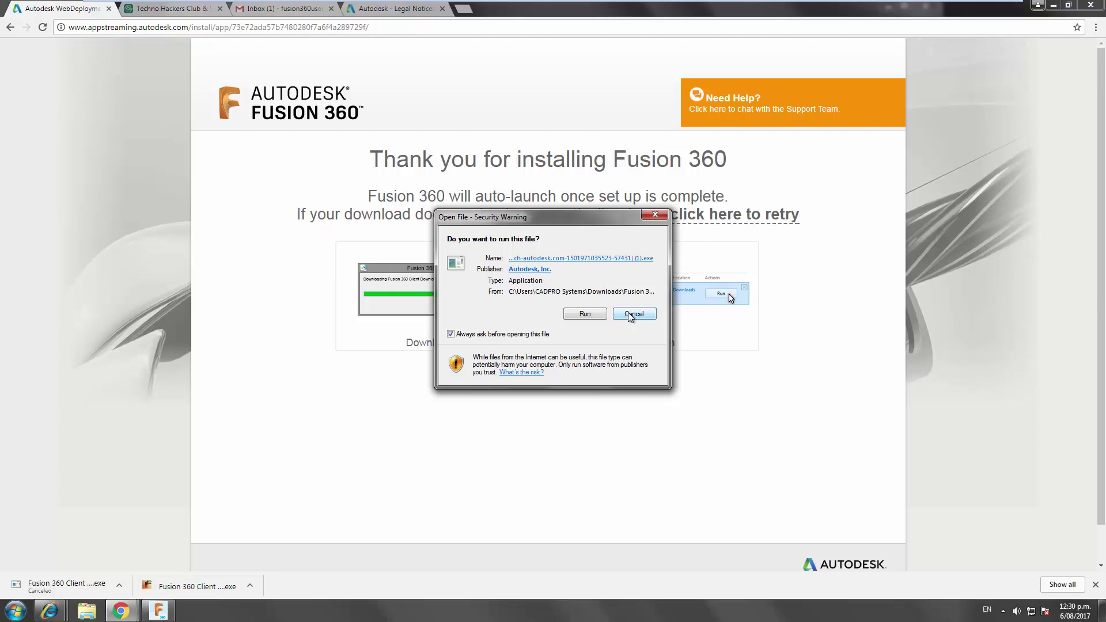
pyautogui.click(634, 314)
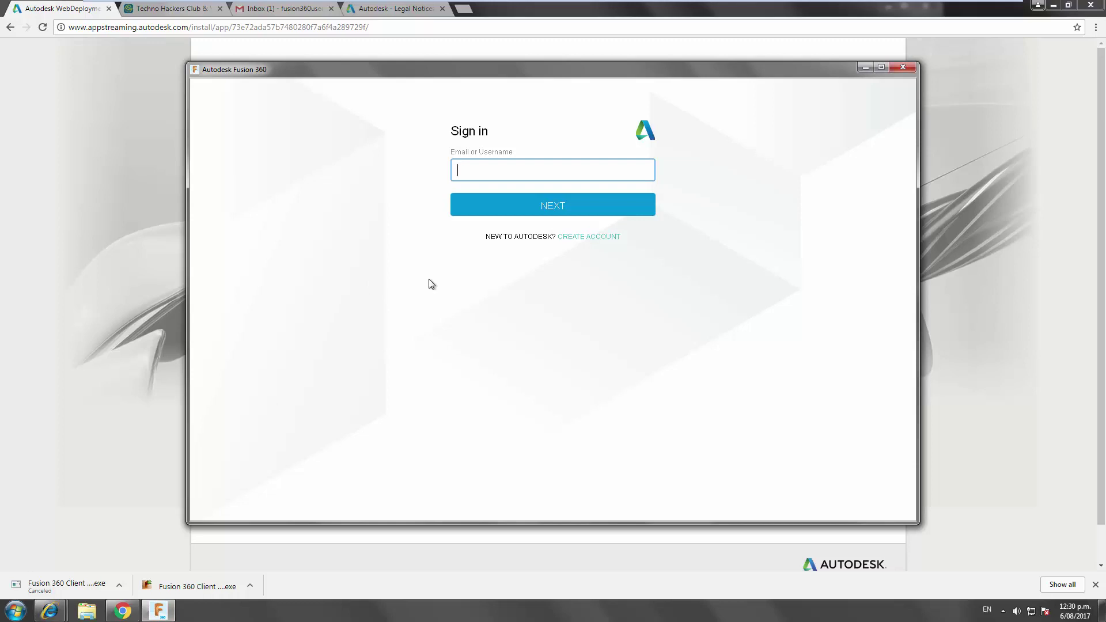
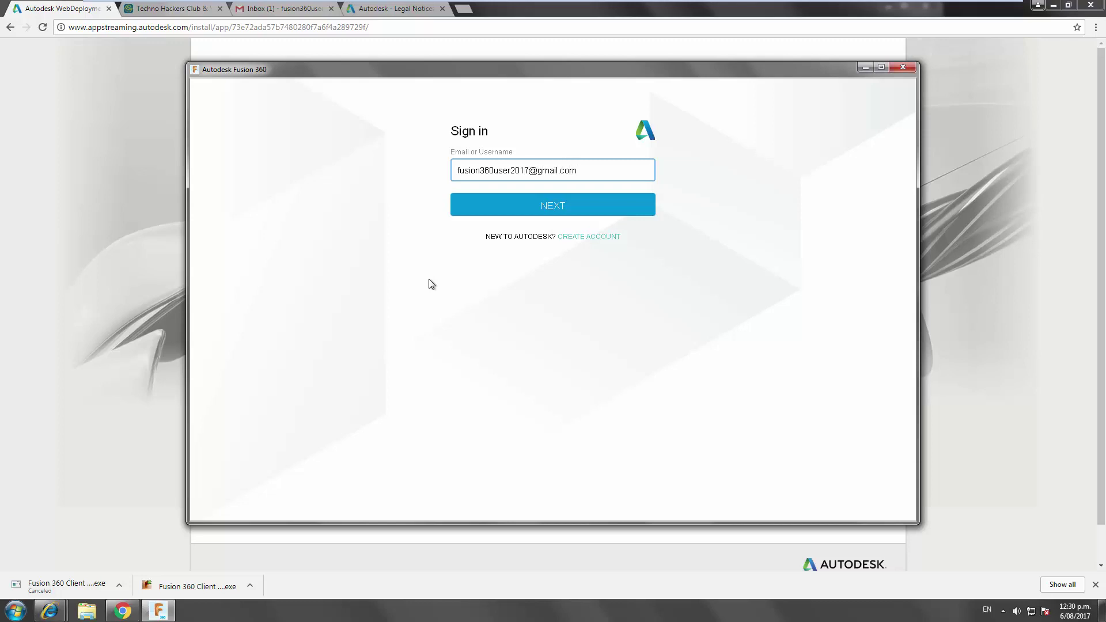
# - Try signing in with the new e-mail, then switch to account creation when it isn't recognized
pyautogui.hotkey('ctrl', 'a')
pyautogui.hotkey('ctrl', 'c')
pyautogui.press('Return')
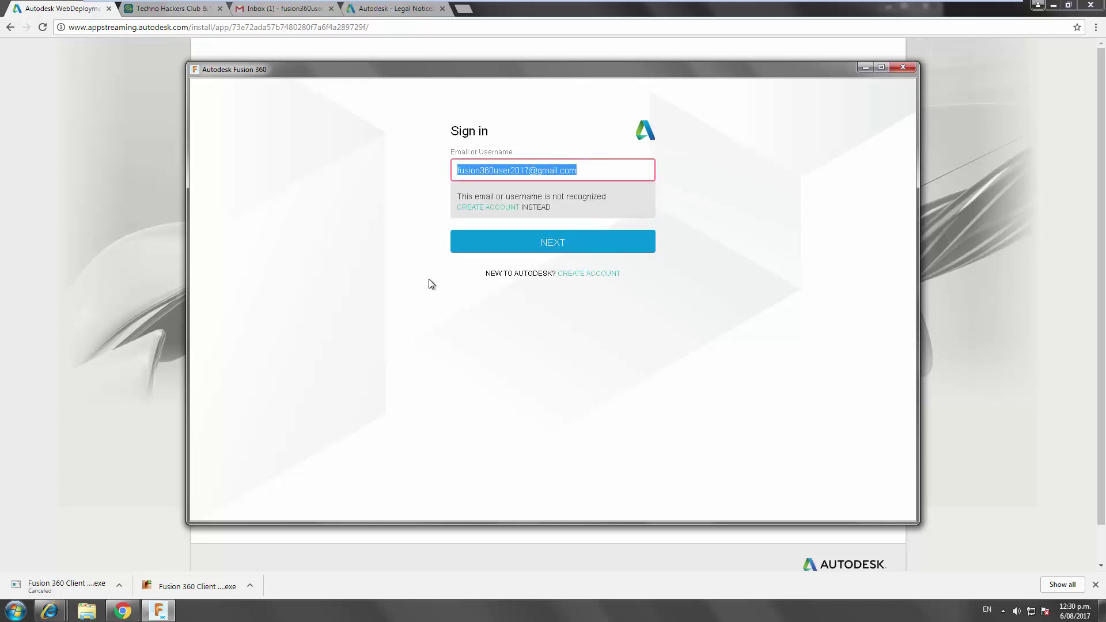
pyautogui.click(510, 171)
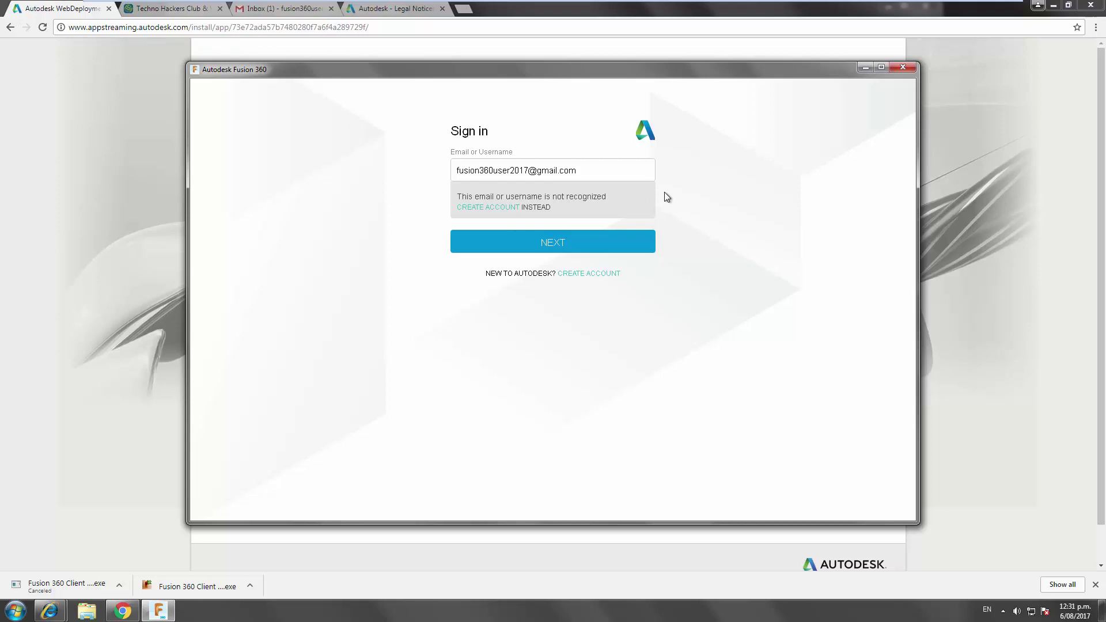
pyautogui.click(603, 275)
# - Enter a first and last name and paste the e-mail into both e-mail fields
pyautogui.click(479, 172)
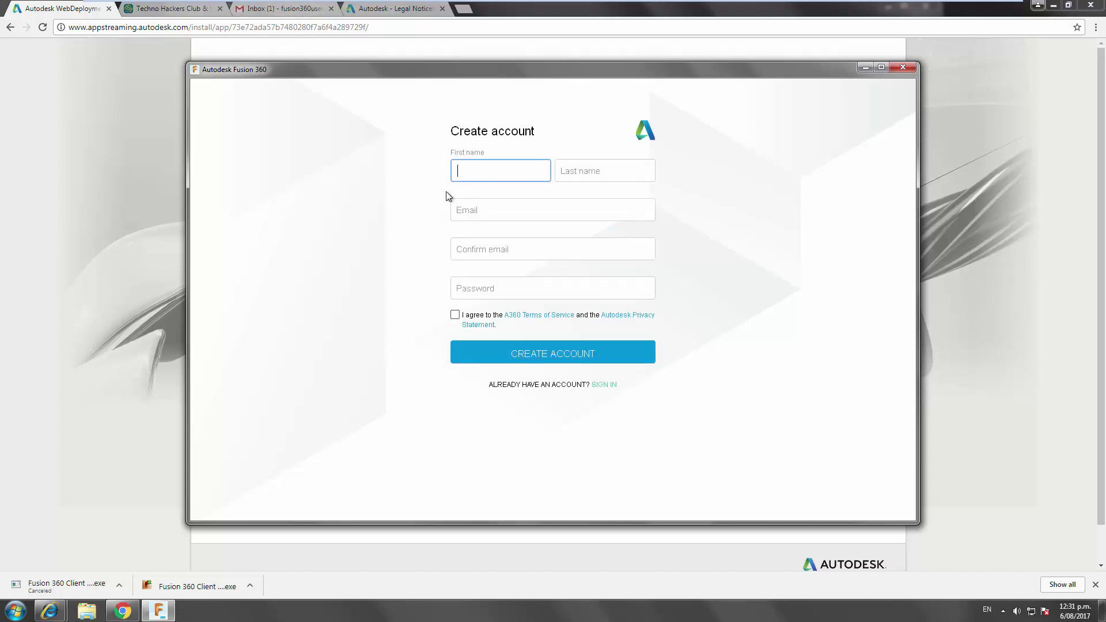
pyautogui.write('Fusion')
pyautogui.press('Tab')
pyautogui.write('H')
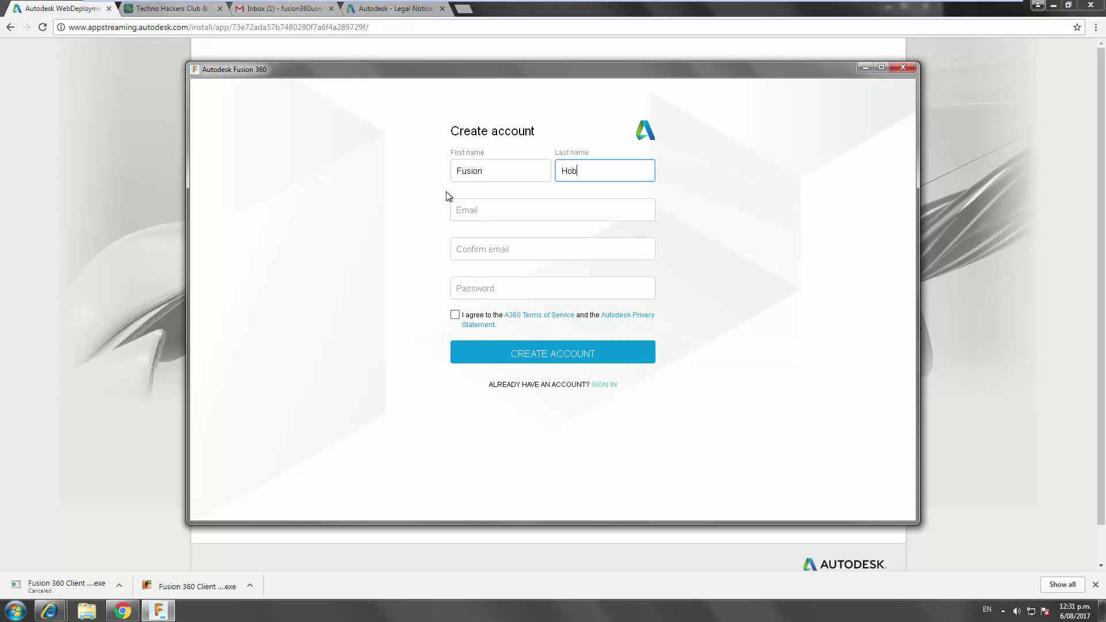
pyautogui.press('Tab')
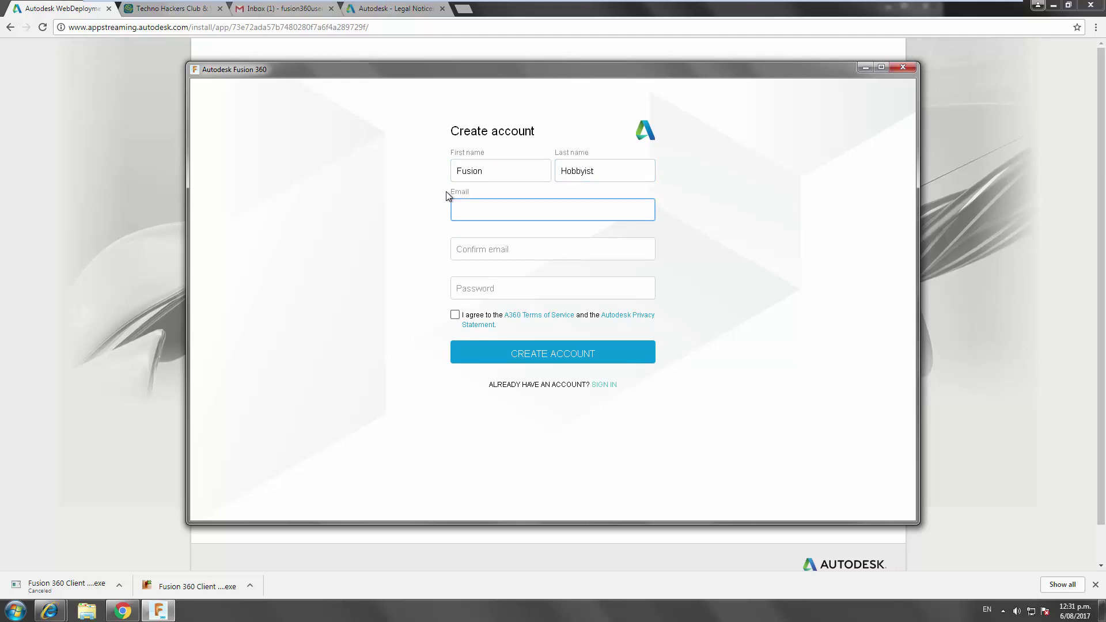
pyautogui.hotkey('ctrl', 'v')
pyautogui.press('Tab')
pyautogui.hotkey('ctrl', 'v')
# - Set the account password, accept the terms of service and submit the form
pyautogui.press('Tab')
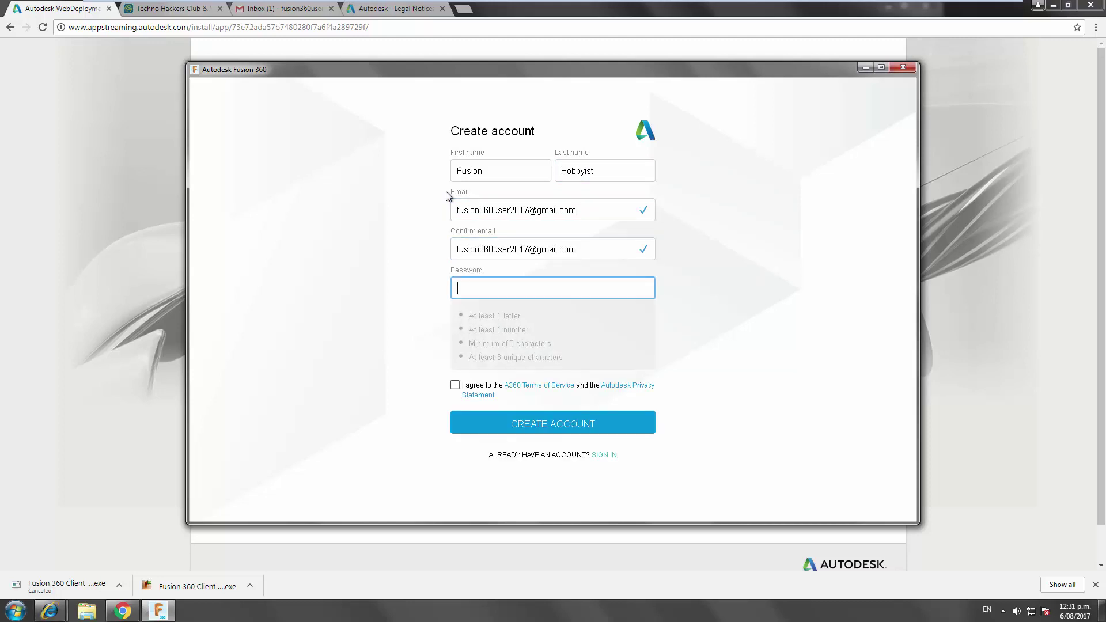
pyautogui.write('fusion3')
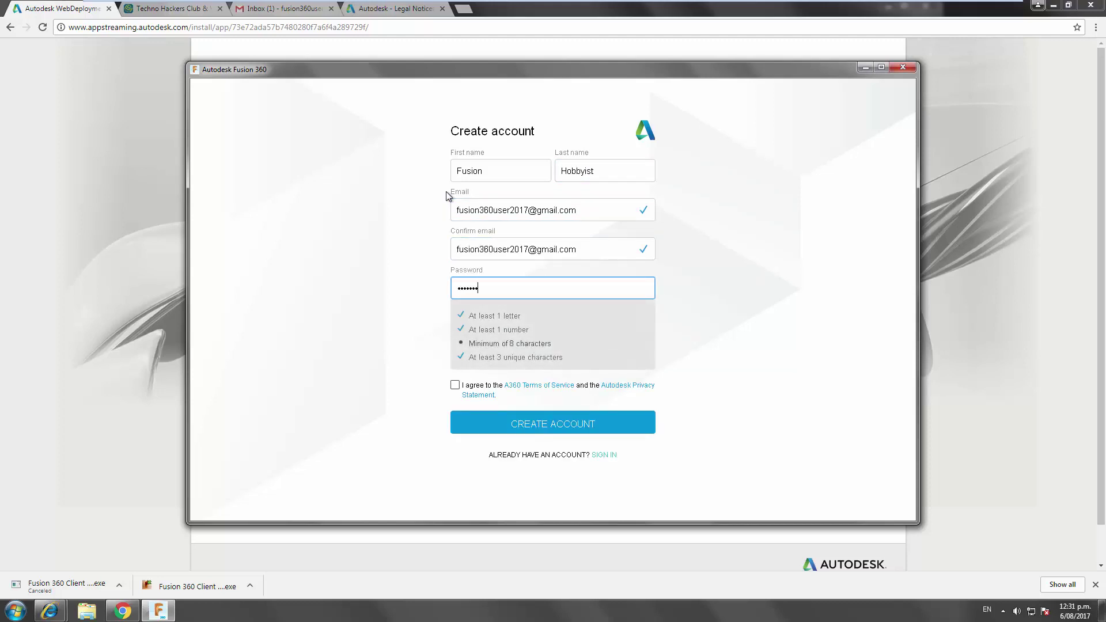
pyautogui.write('6')
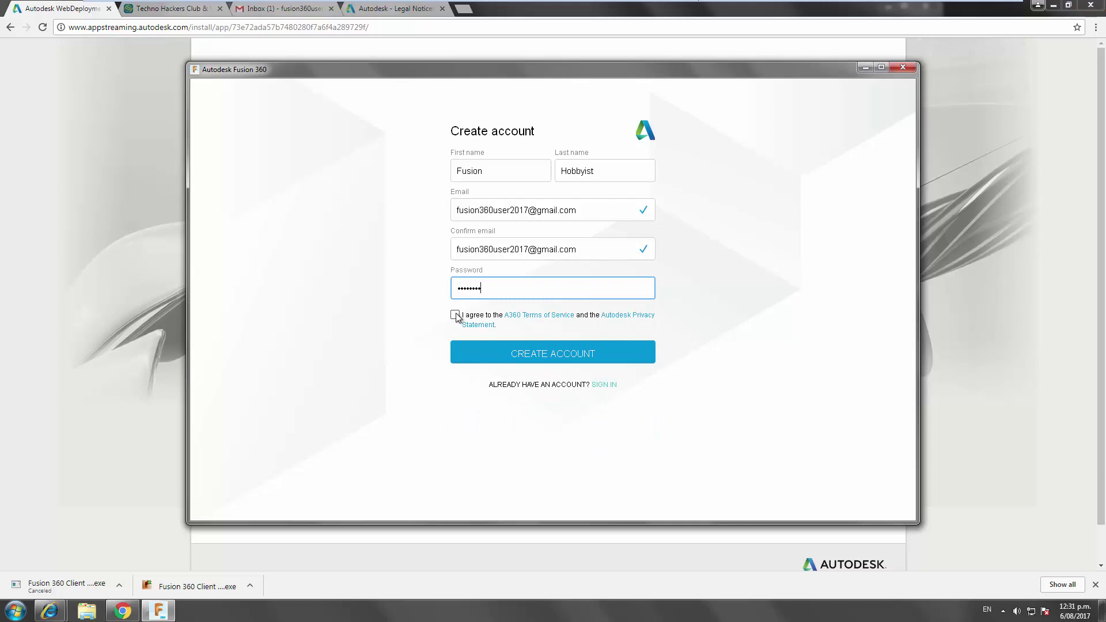
pyautogui.click(455, 315)
pyautogui.click(456, 353)
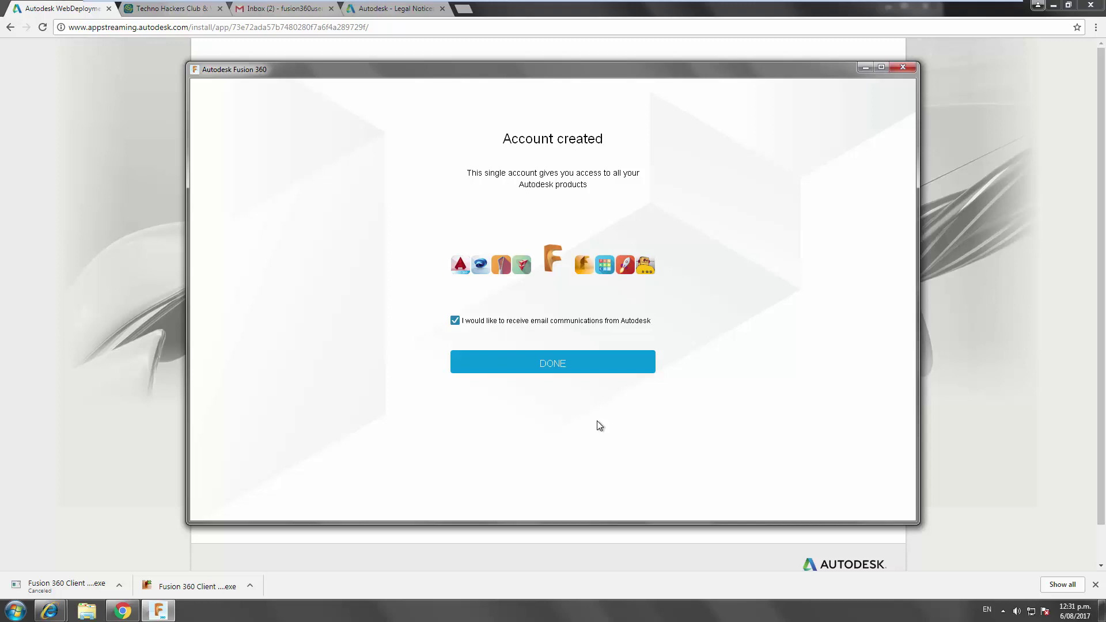
# - Finish the account setup, continue past the data collection notice and advance the welcome tour
pyautogui.click(554, 367)
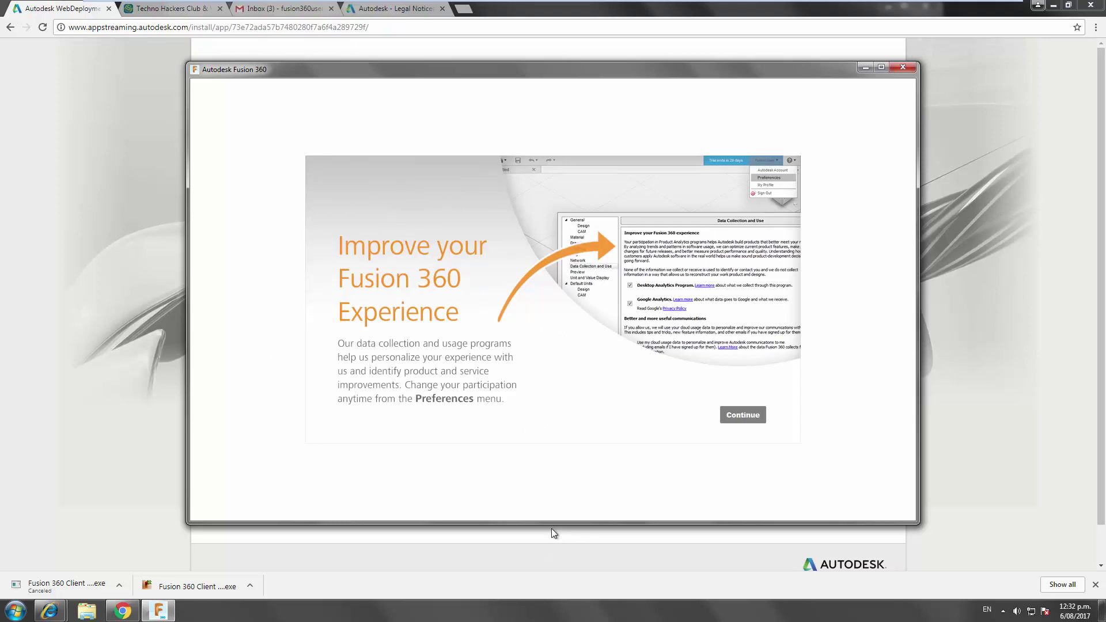
pyautogui.click(749, 417)
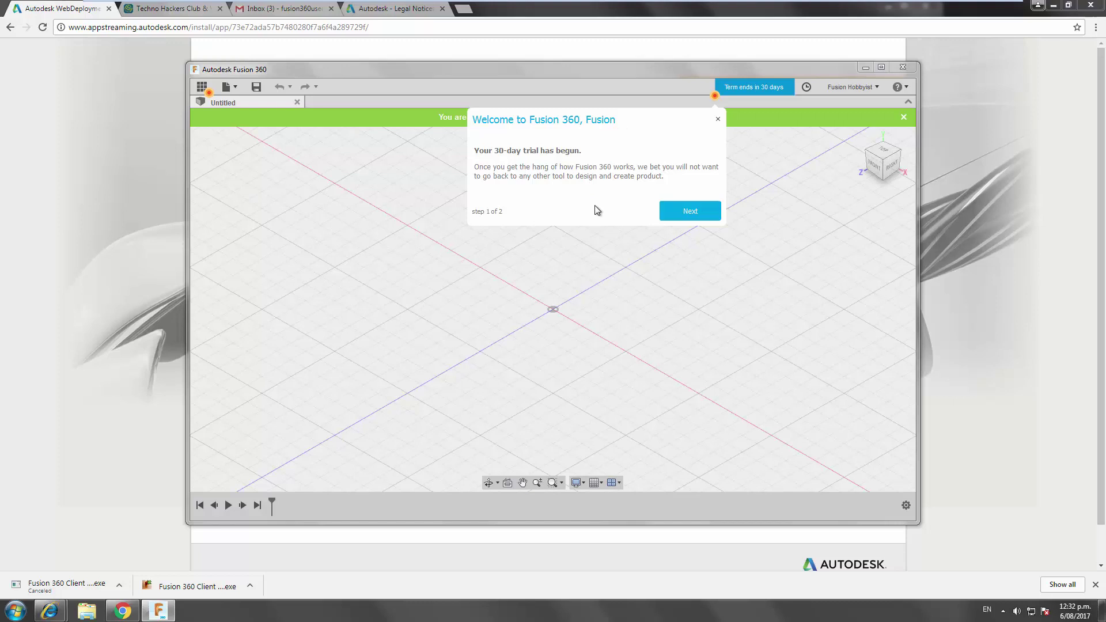
pyautogui.click(679, 212)
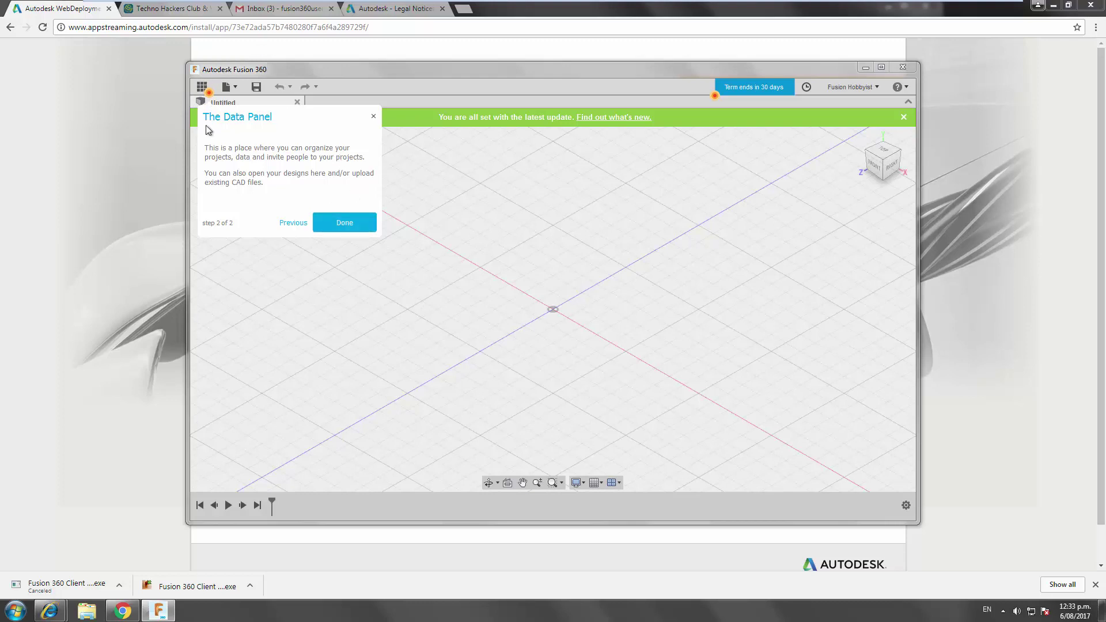
# - Dismiss the Data Panel tip, pick New Zealand for the Start-up/Enthusiast plan and accept the terms
pyautogui.click(344, 223)
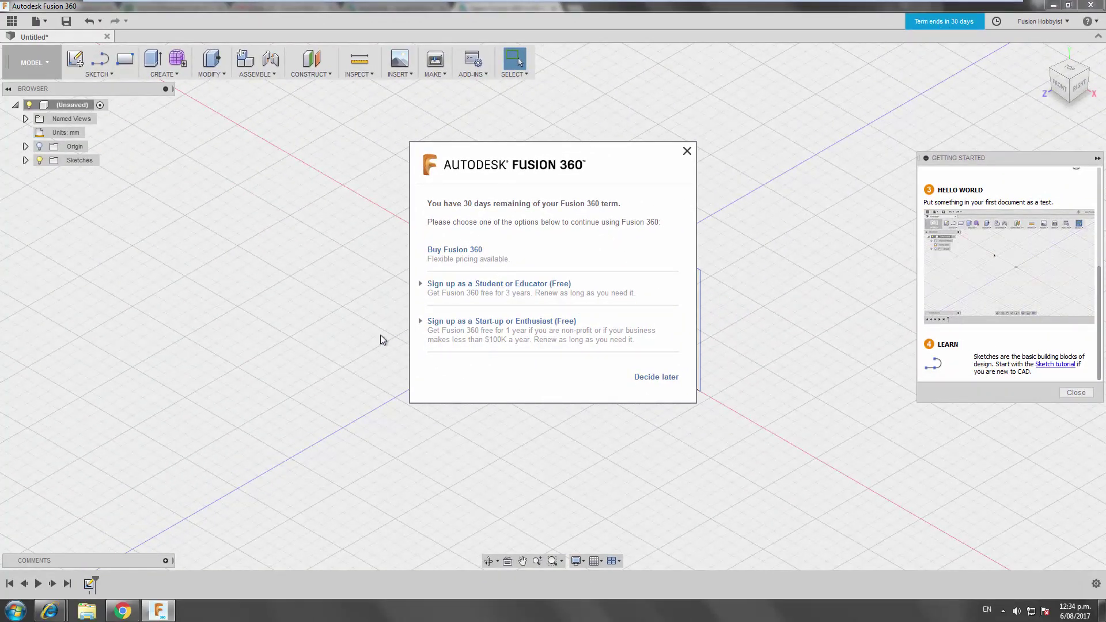
pyautogui.click(431, 321)
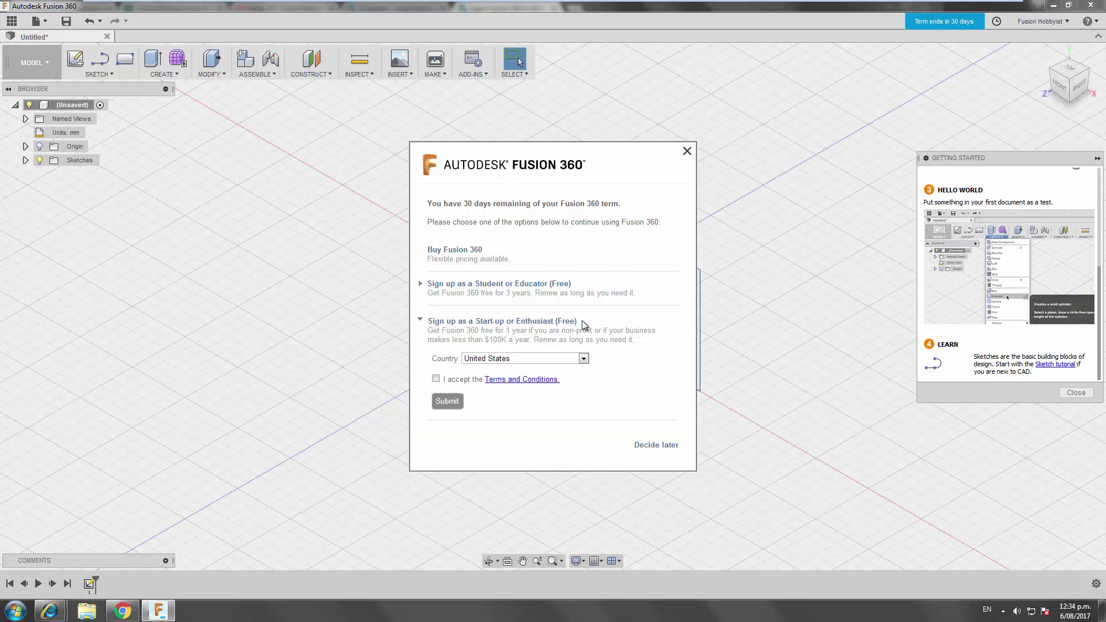
pyautogui.click(540, 363)
pyautogui.scroll(-4, 533, 403)
pyautogui.scroll(18, 527, 440)
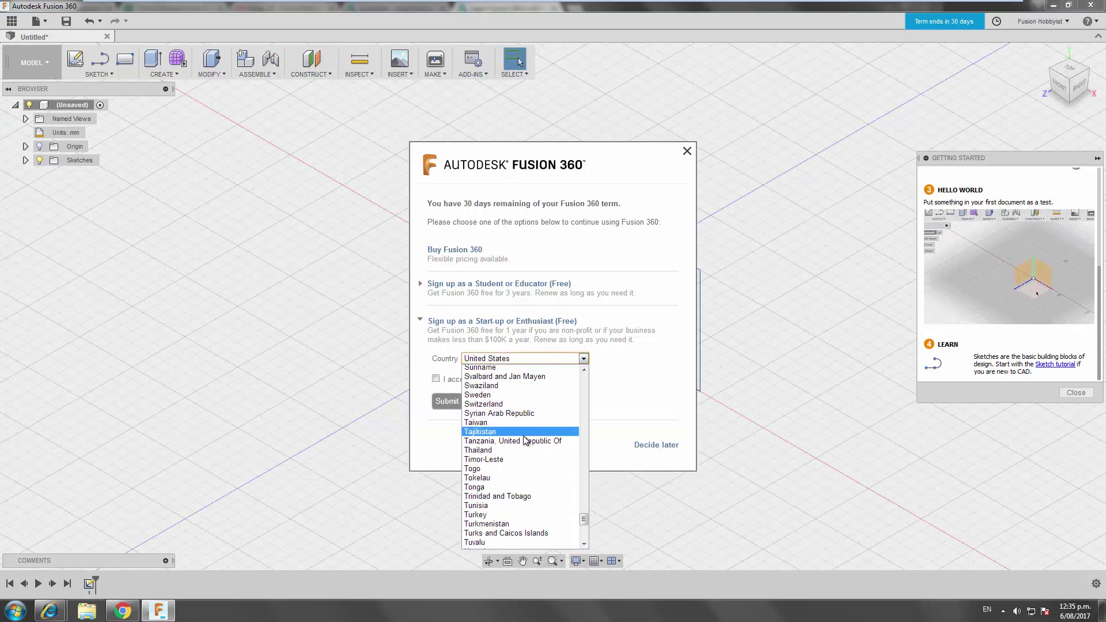
pyautogui.scroll(9, 525, 449)
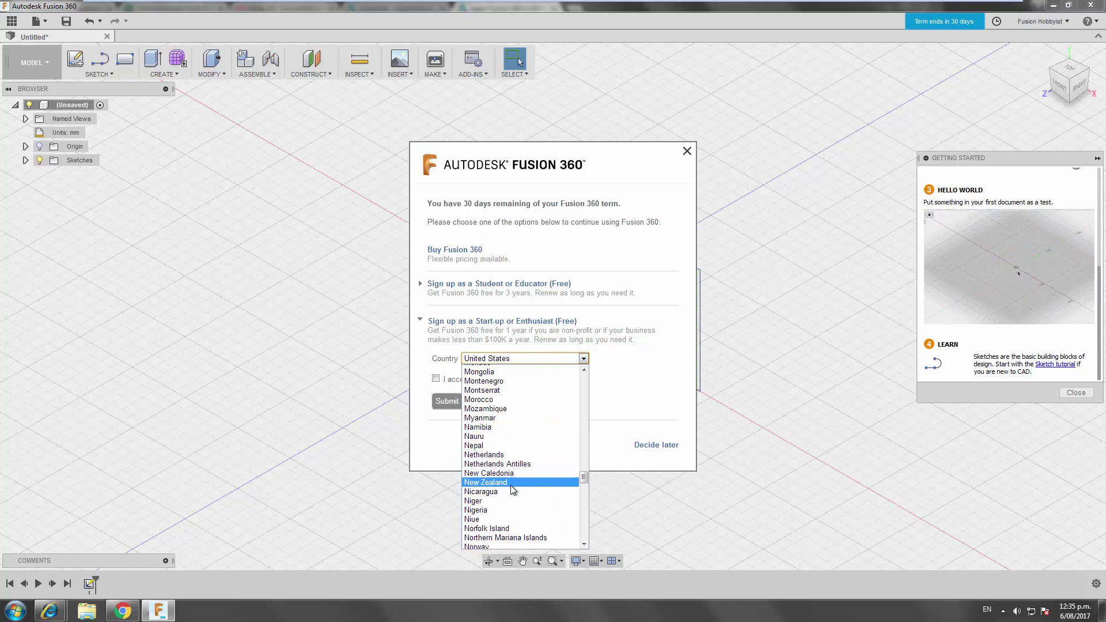
pyautogui.click(513, 486)
pyautogui.click(436, 378)
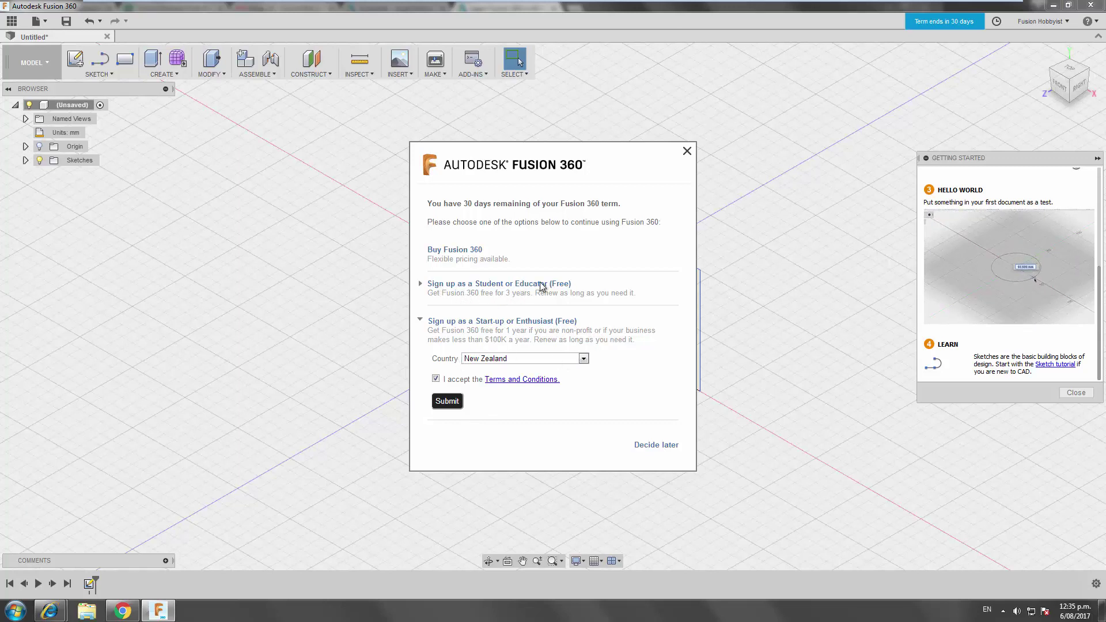
# - Check and collapse the Student or Educator option, then submit the Start-up/Enthusiast registration
pyautogui.click(447, 284)
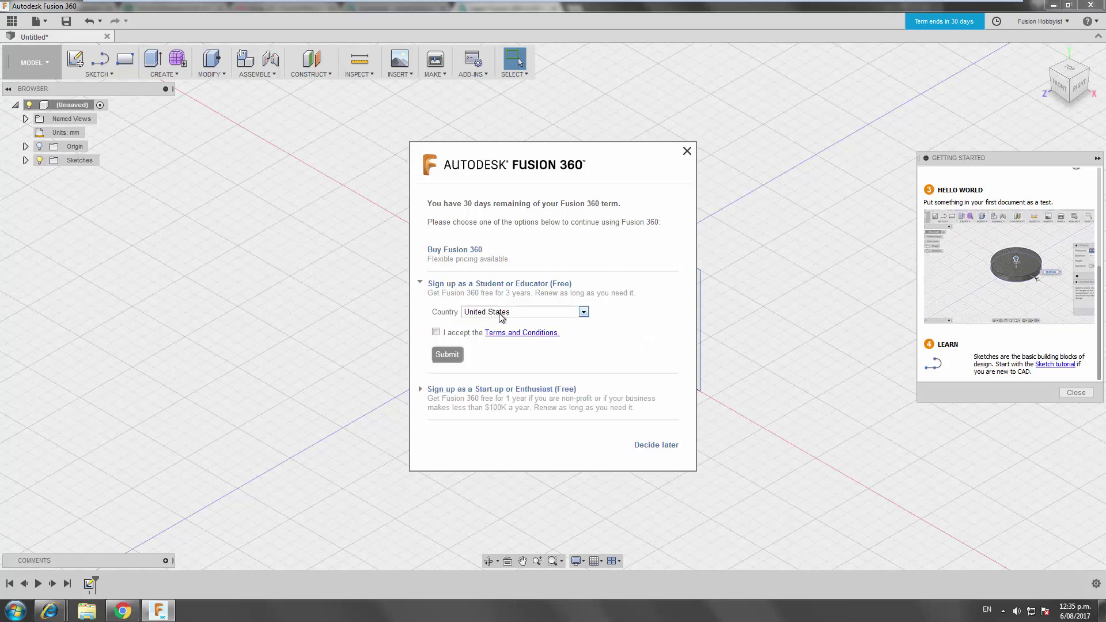
pyautogui.click(433, 284)
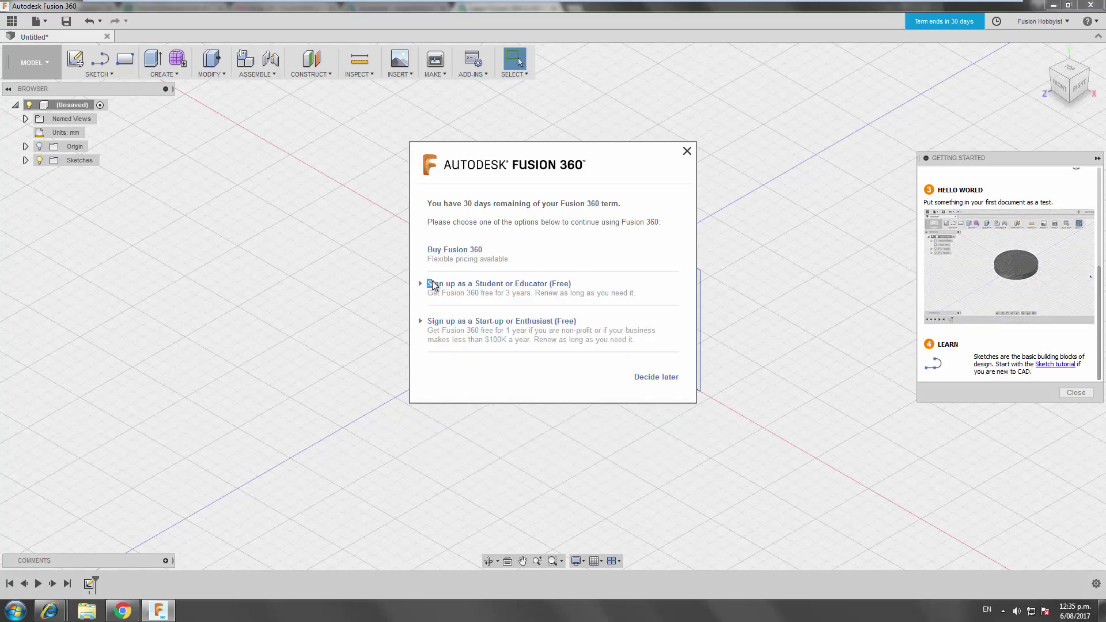
pyautogui.click(461, 322)
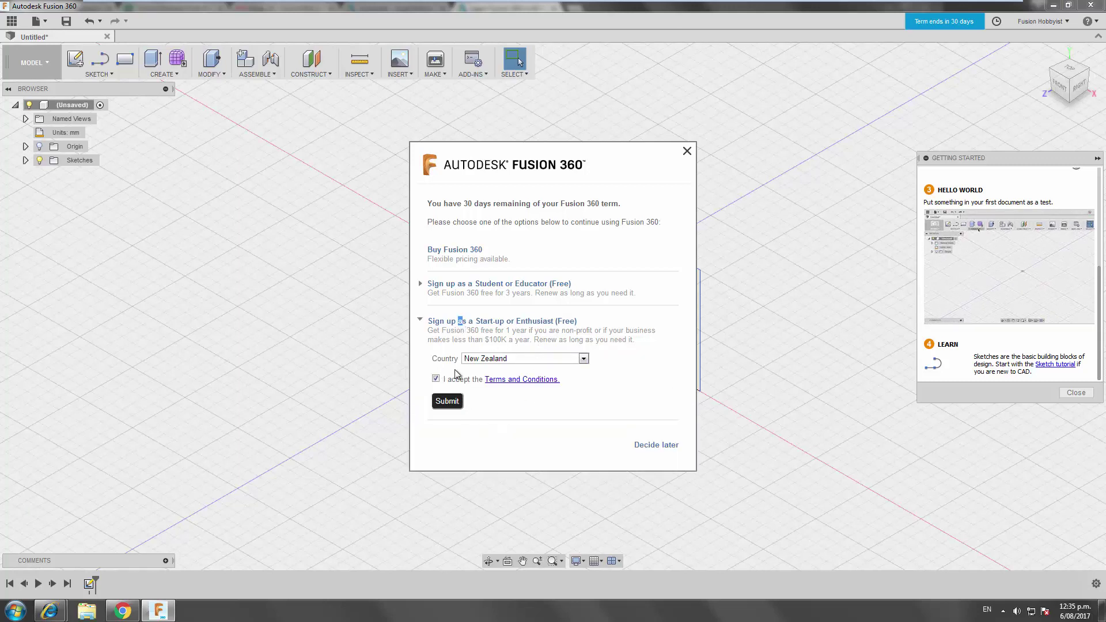
pyautogui.click(447, 401)
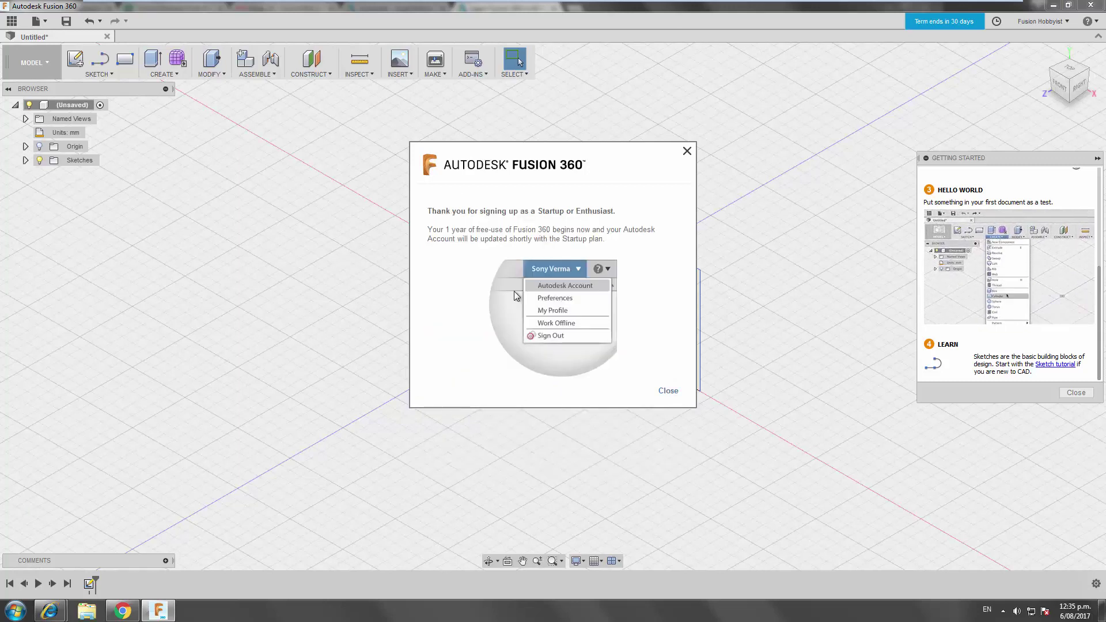
# - Close the sign-up thank-you dialog and the Getting Started panel
pyautogui.click(669, 391)
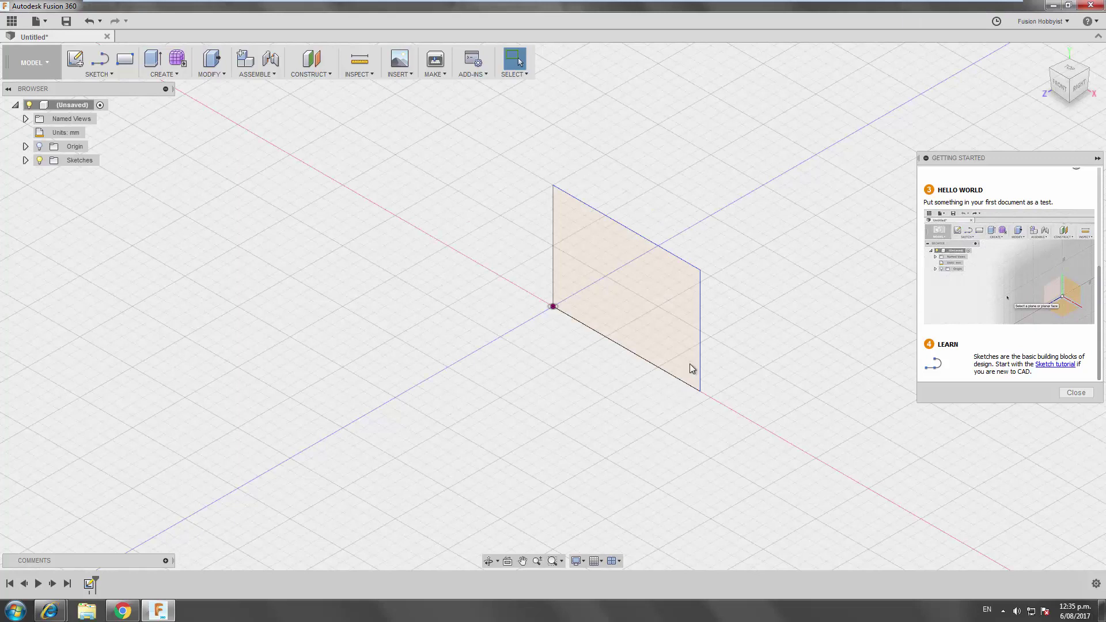
pyautogui.click(1077, 393)
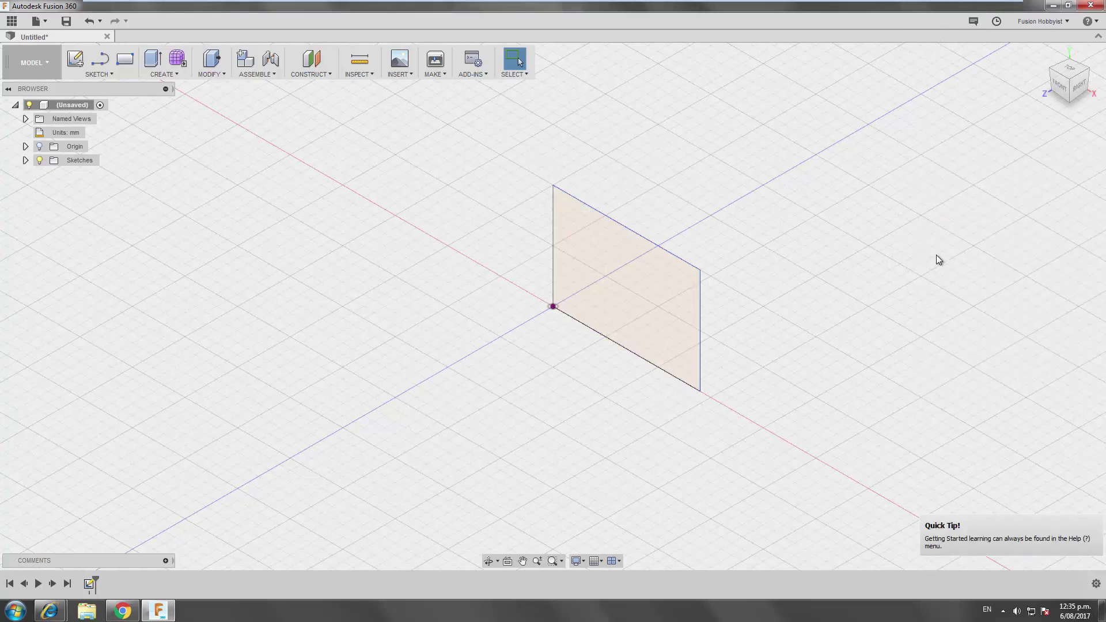